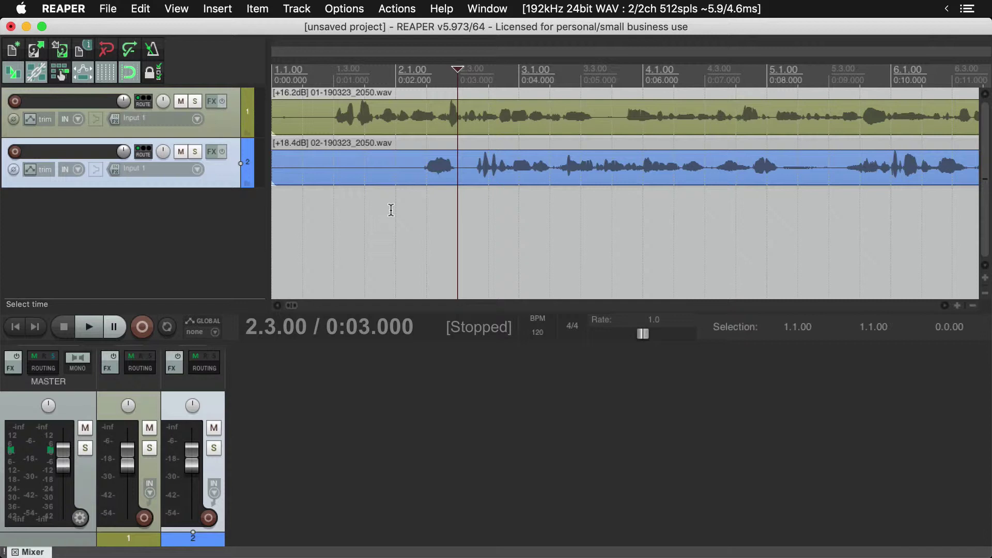
# Step: Split both tracks at 1.4.00 and track 1 at 2.3.00, and delete the track 1 piece between those points
pyautogui.click(365, 96)
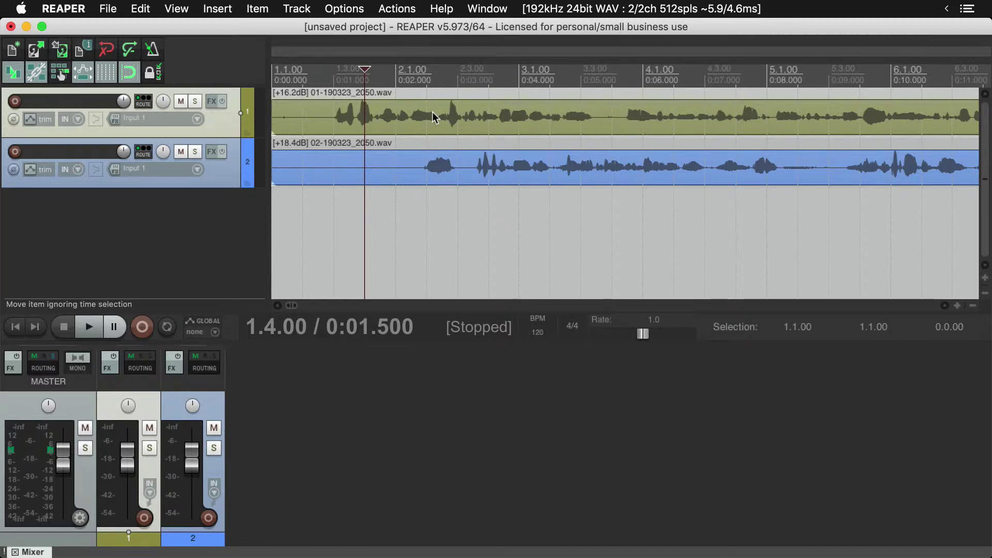
pyautogui.press('s')
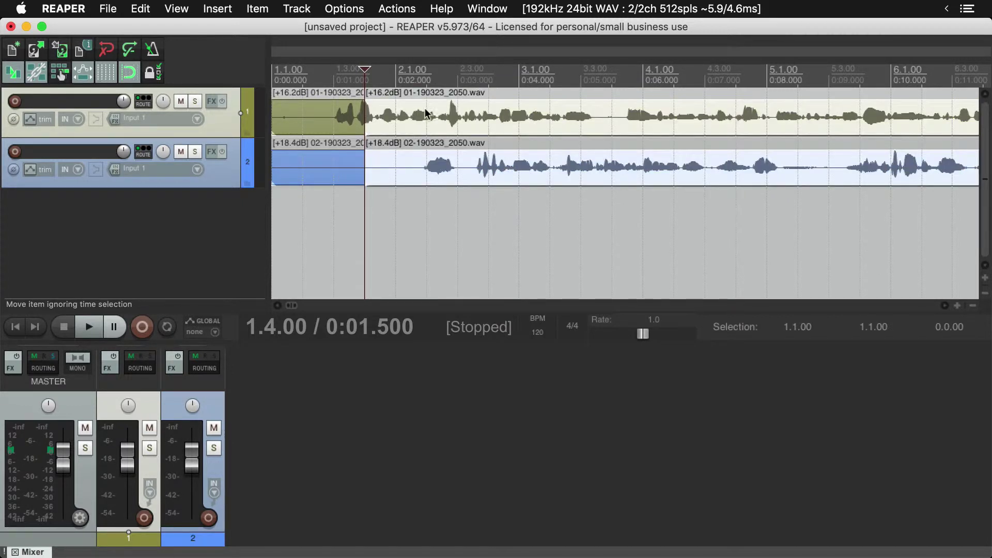
pyautogui.click(453, 113)
pyautogui.press('s')
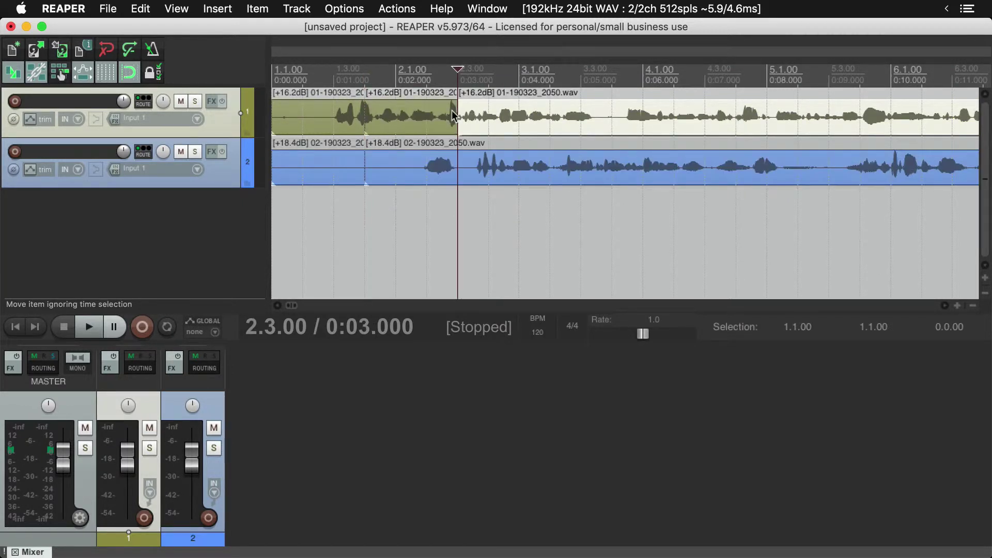
pyautogui.click(411, 130)
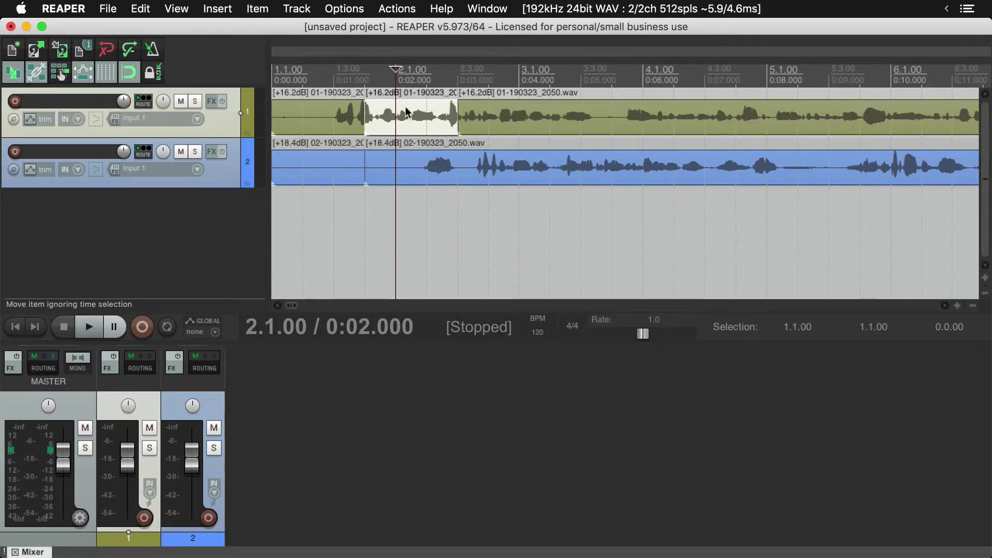
pyautogui.press('Delete')
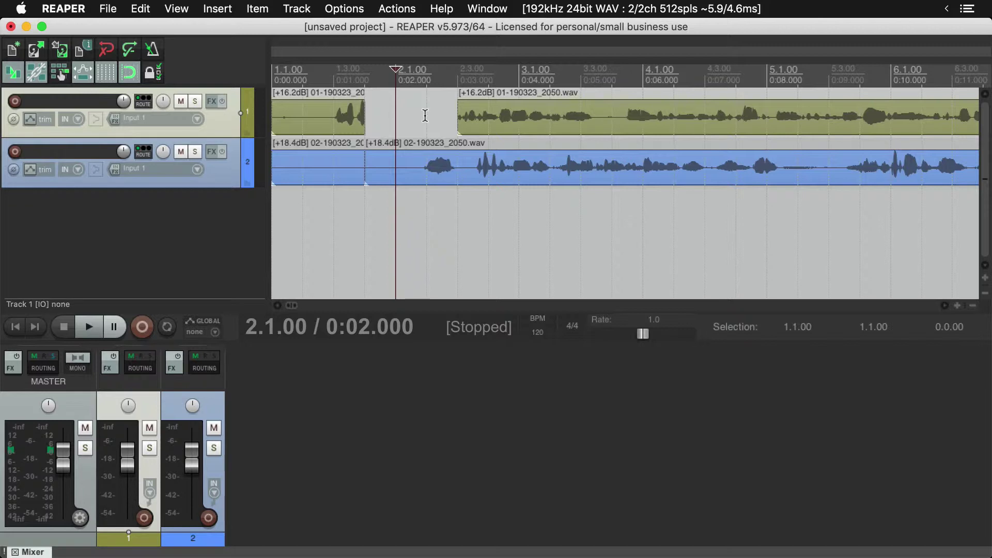
# Step: Try moving the remaining track 1 item earlier to close the gap at 1.4.00, and undo the move
pyautogui.click(555, 113)
pyautogui.click(512, 129)
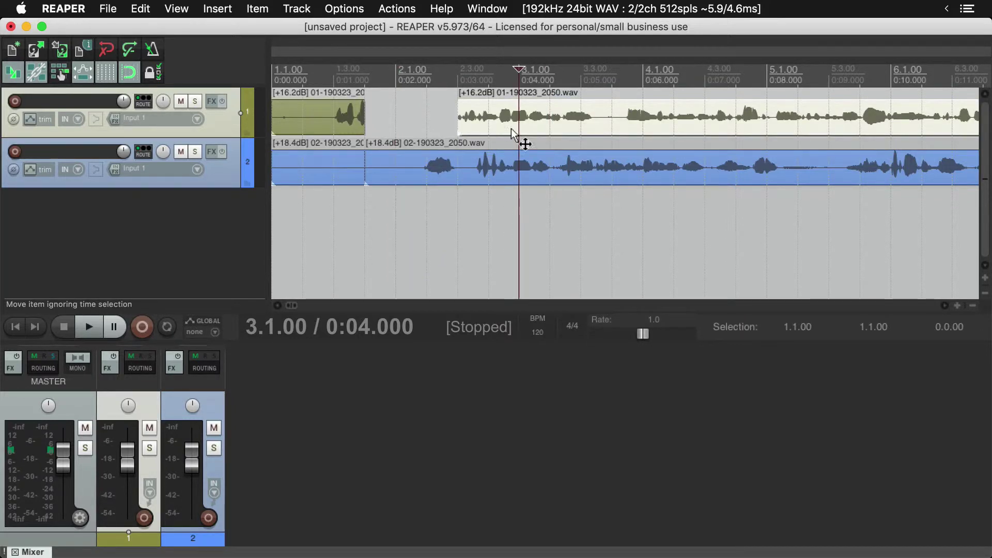
pyautogui.moveTo(511, 133); pyautogui.dragTo(419, 134)
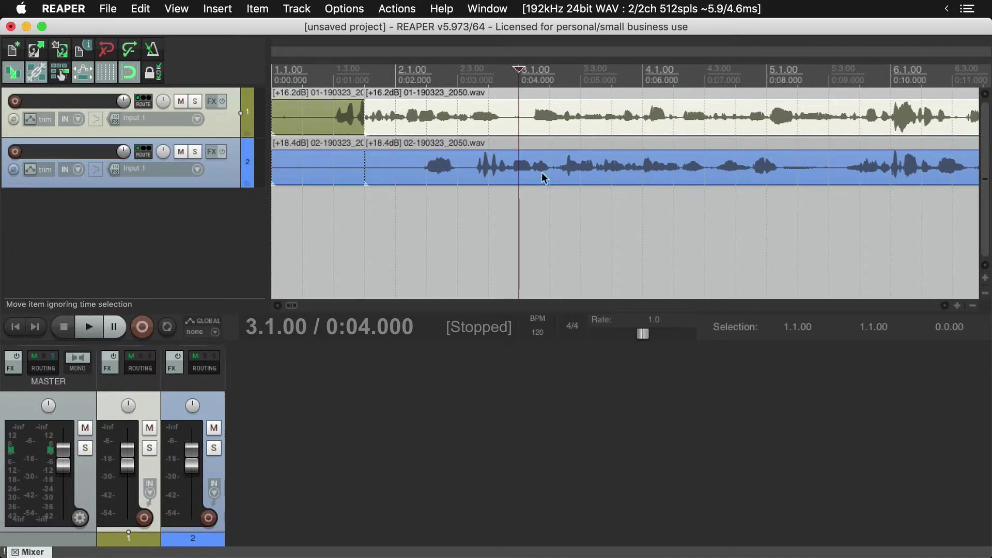
pyautogui.press('super+z')
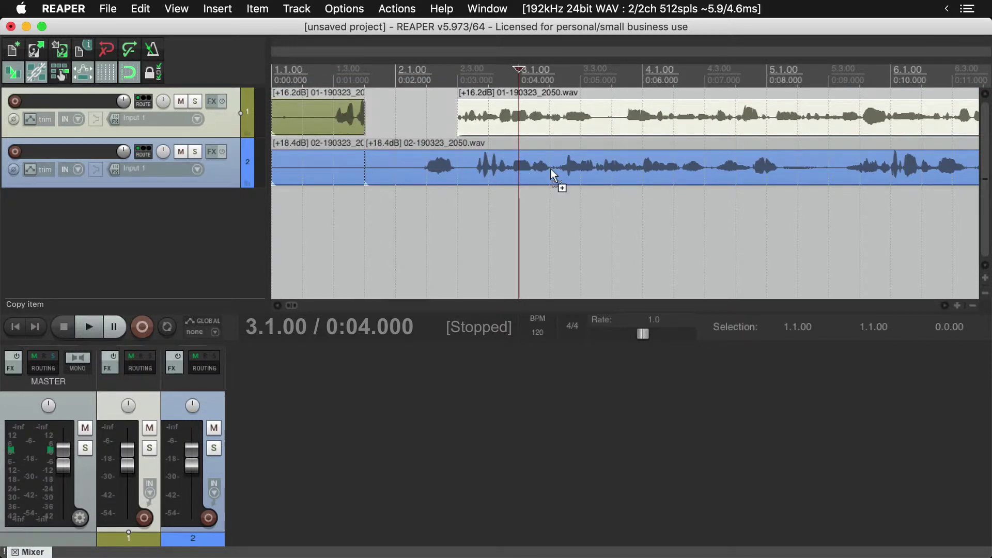
# Step: Split the track 2 item at 2.3.00 and delete its piece between 1.4.00 and 2.3.00
pyautogui.click(454, 128)
pyautogui.click(445, 187)
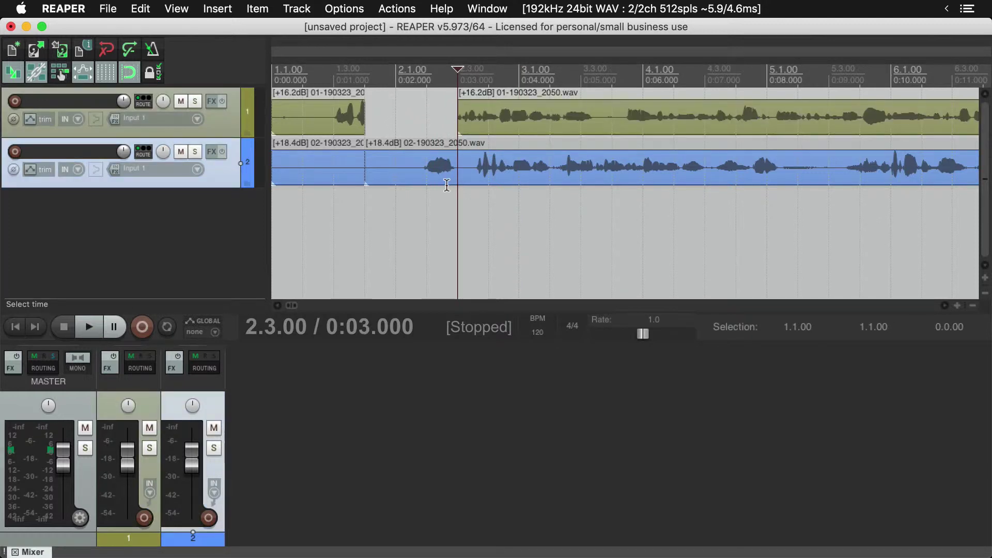
pyautogui.click(438, 169)
pyautogui.press('s')
pyautogui.press('super+z')
pyautogui.click(457, 159)
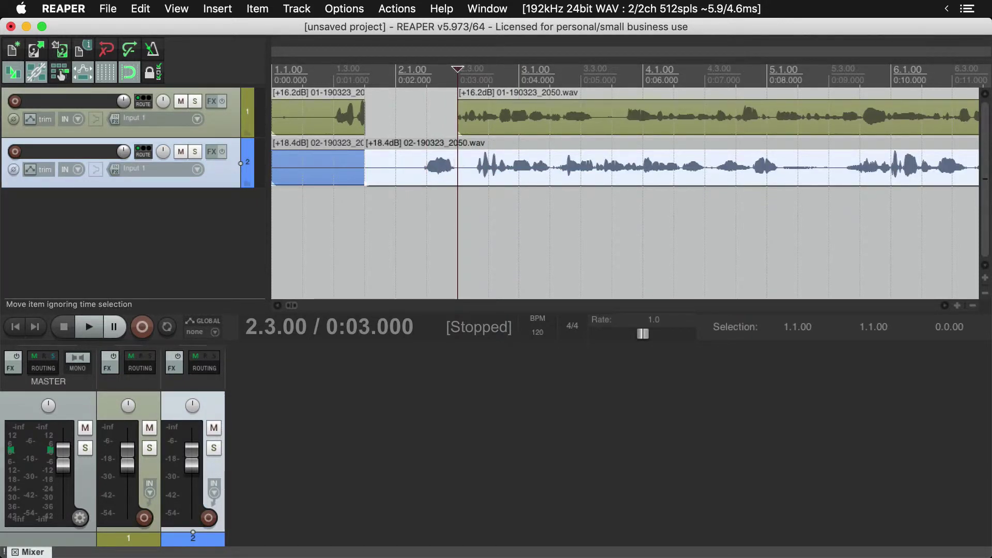
pyautogui.press('s')
pyautogui.click(363, 158)
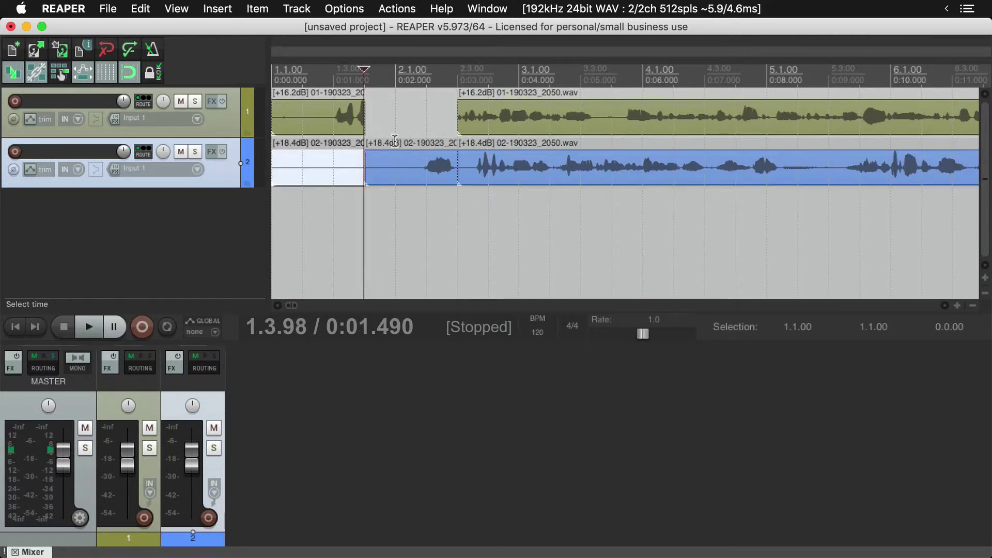
pyautogui.click(399, 157)
pyautogui.press('Delete')
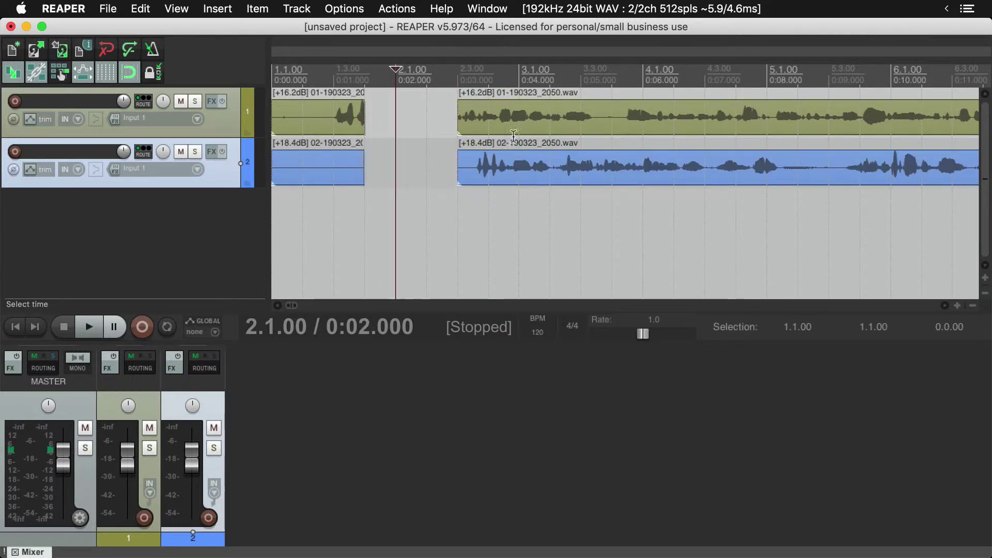
# Step: Move the remaining items on both tracks earlier together so they start at 1.4.00, closing the gap
pyautogui.click(519, 132)
pyautogui.keyDown('super'); pyautogui.click(559, 180); pyautogui.keyUp('super')
pyautogui.moveTo(625, 174); pyautogui.dragTo(534, 182)
pyautogui.click(588, 230)
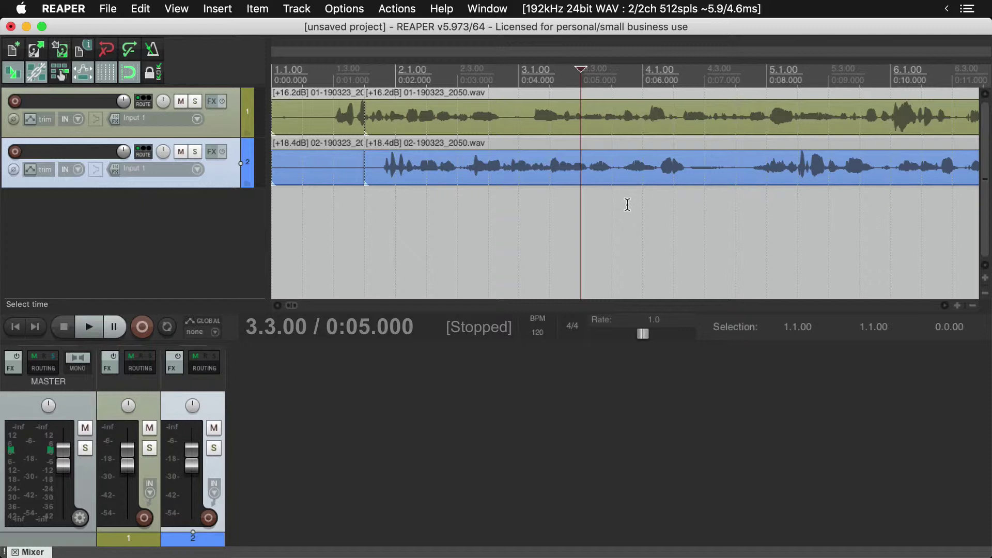
# Step: Undo all the splits, deletions and moves to restore the full items on both tracks
pyautogui.press('super+z')
pyautogui.press('super+z')
pyautogui.press('super+z')
pyautogui.press('super+z')
pyautogui.press('super+z')
pyautogui.press('super+z')
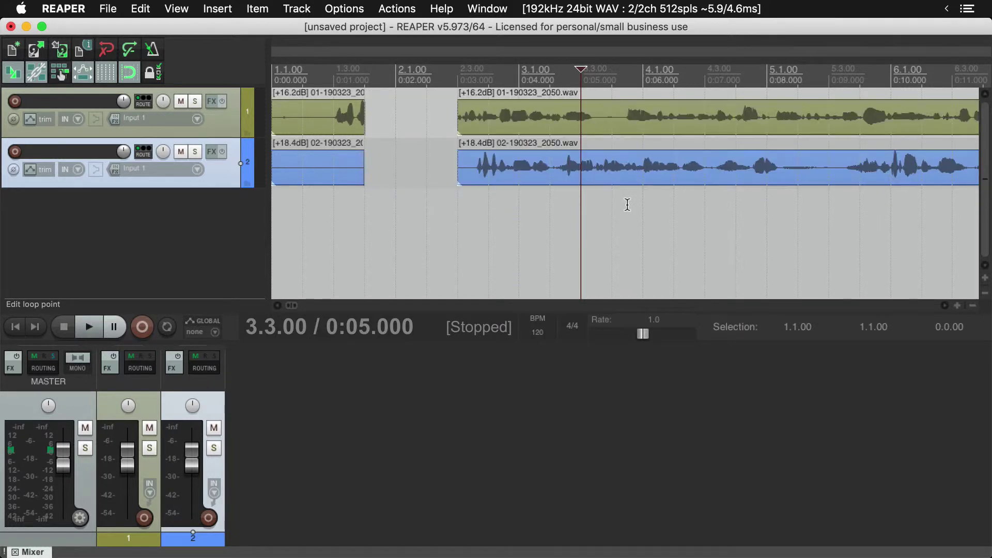
pyautogui.press('super+z')
pyautogui.press('super+z')
pyautogui.press('super+z')
pyautogui.press('super+z')
pyautogui.press('super+z')
pyautogui.press('super+z')
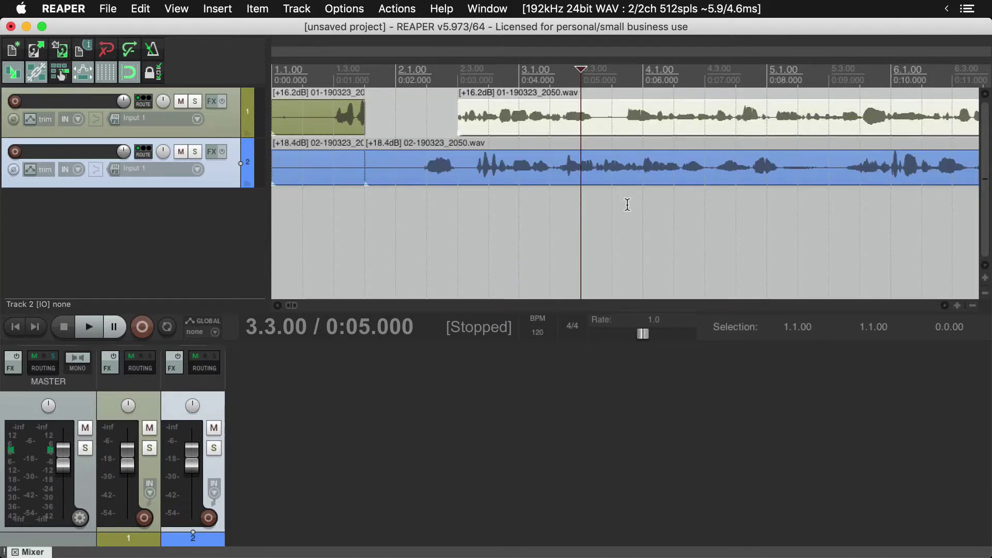
pyautogui.press('super+z')
pyautogui.press('super+z')
pyautogui.press('super+z')
pyautogui.press('super+z')
pyautogui.press('super+z')
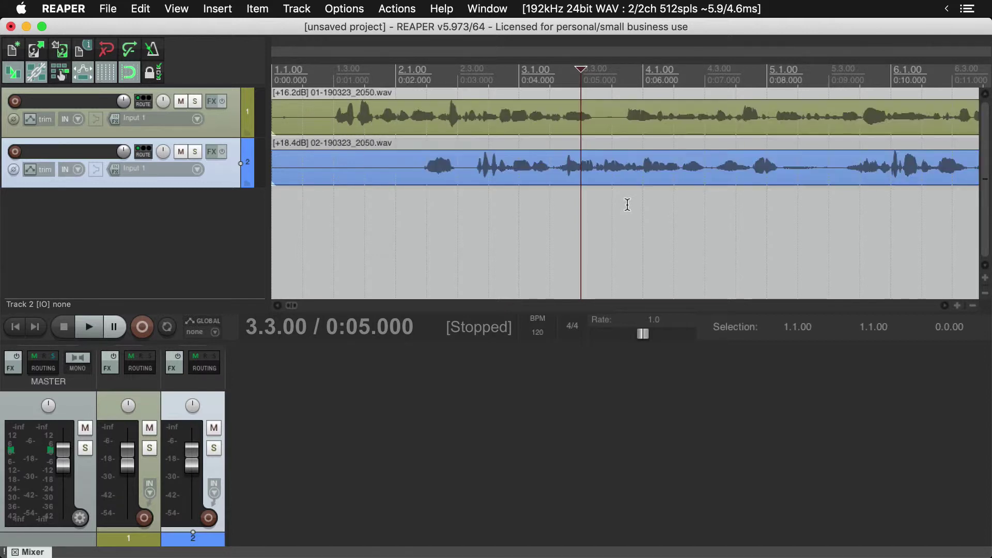
# Step: Split the track 1 item at 1.4.00 and 2.3.00, and delete the piece between with per-track ripple editing on
pyautogui.click(367, 123)
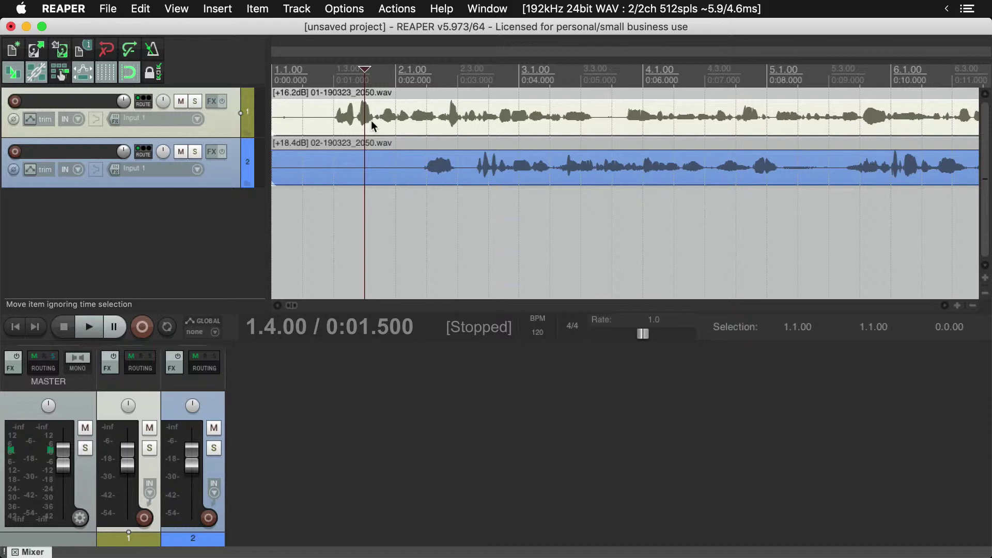
pyautogui.press('s')
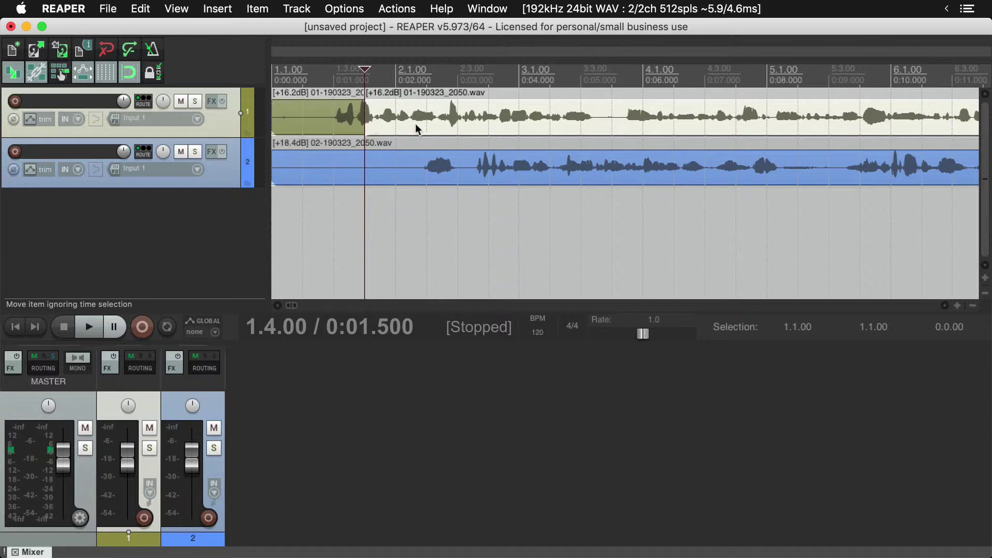
pyautogui.click(458, 108)
pyautogui.press('s')
pyautogui.click(426, 119)
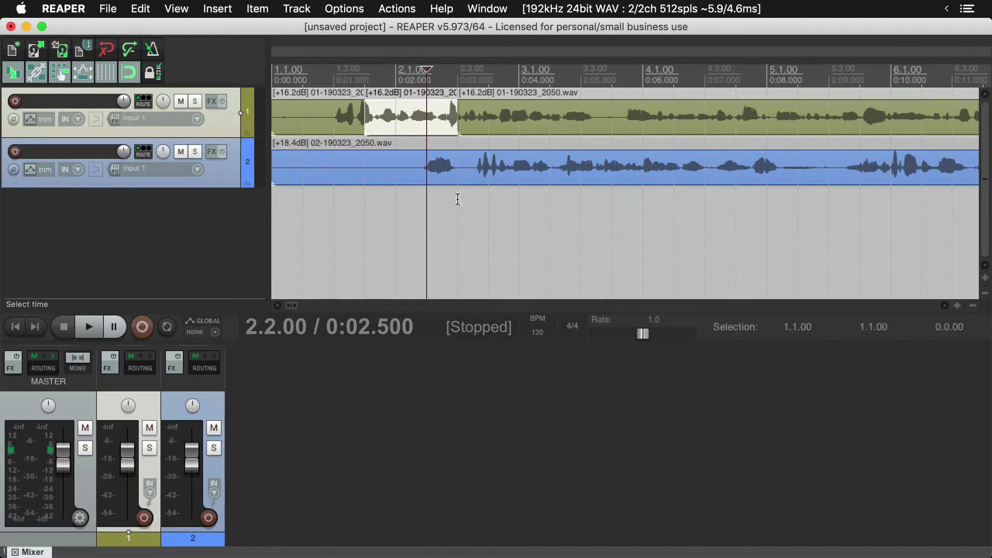
pyautogui.click(514, 219)
pyautogui.click(416, 125)
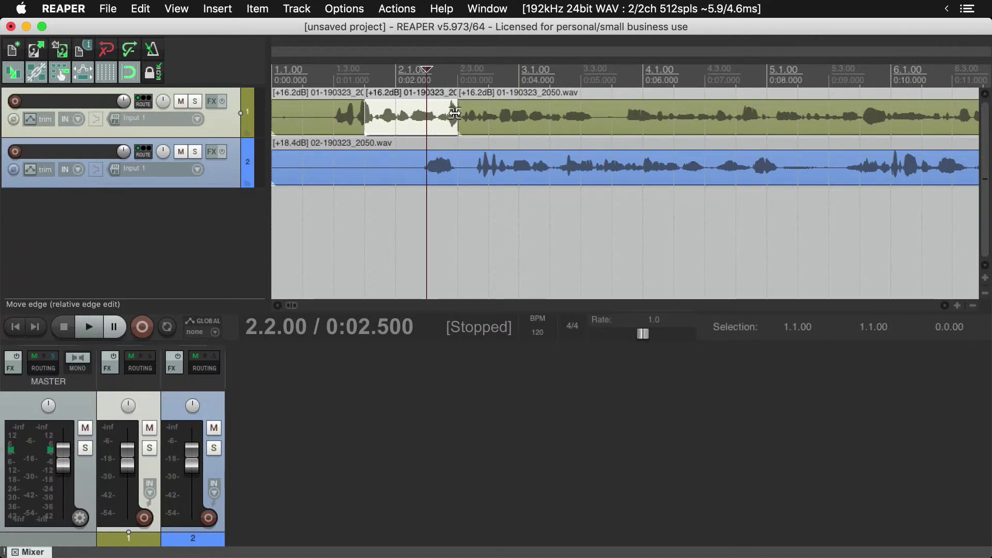
pyautogui.press('Delete')
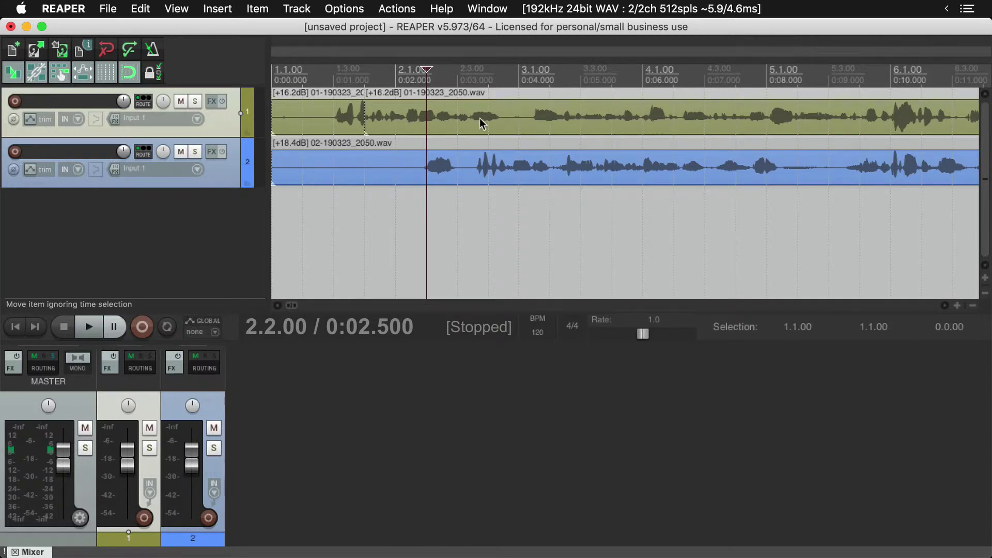
# Step: Split track 1 at 2.4.00 and at about 6.5 seconds, and ripple-delete the piece between those points
pyautogui.click(496, 113)
pyautogui.press('s')
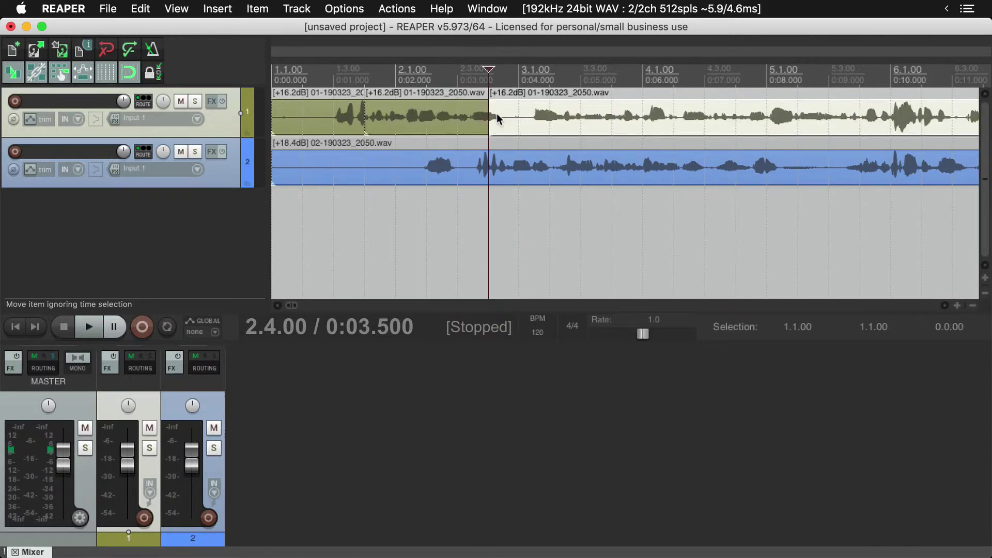
pyautogui.click(677, 113)
pyautogui.press('s')
pyautogui.click(629, 113)
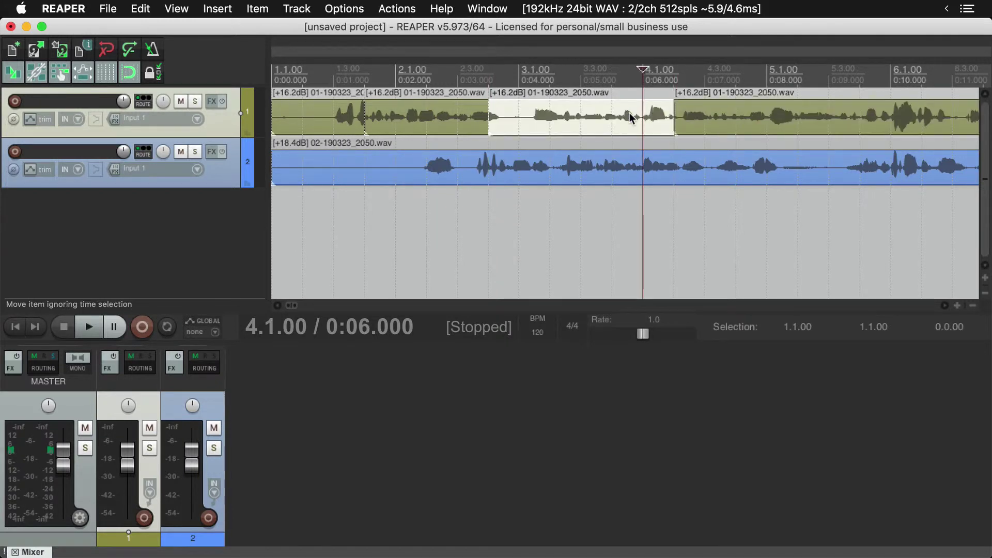
pyautogui.press('Delete')
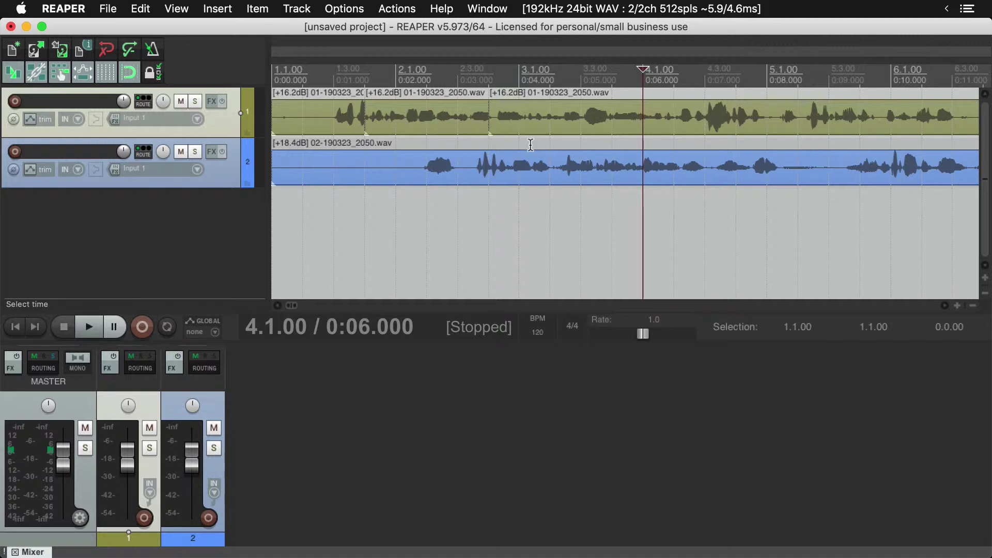
# Step: Undo all the ripple deletions and splits on track 1 to restore its full item
pyautogui.press('super+z')
pyautogui.press('super+z')
pyautogui.press('super+z')
pyautogui.press('super+z')
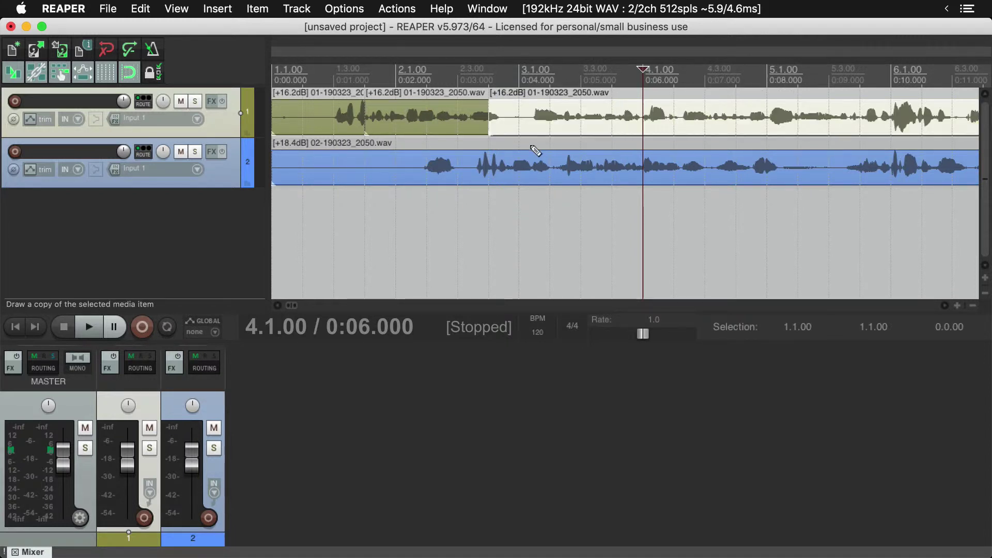
pyautogui.press('super+z')
pyautogui.press('super+z')
pyautogui.press('super+z')
pyautogui.press('super+z')
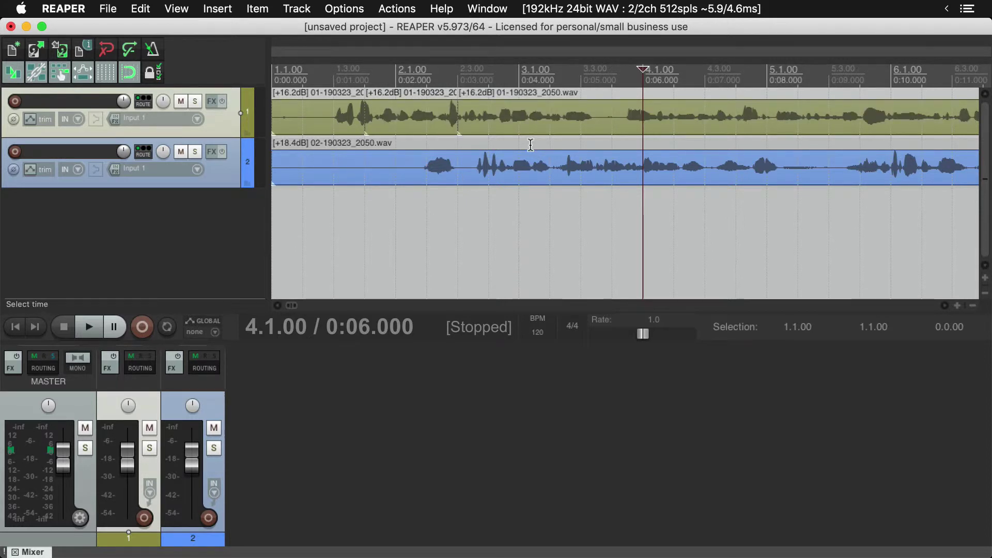
pyautogui.press('super+z')
pyautogui.press('super+z')
pyautogui.press('super+z')
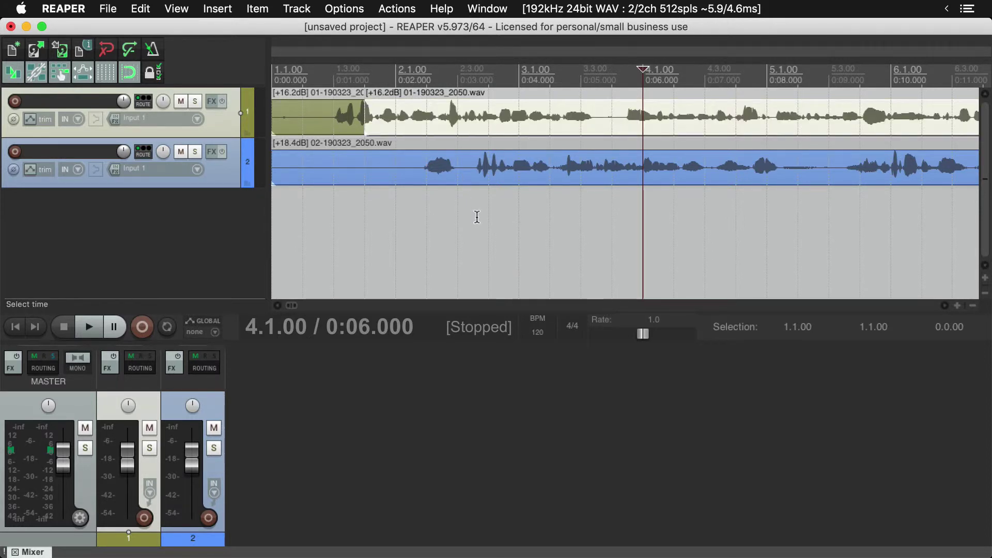
pyautogui.click(428, 209)
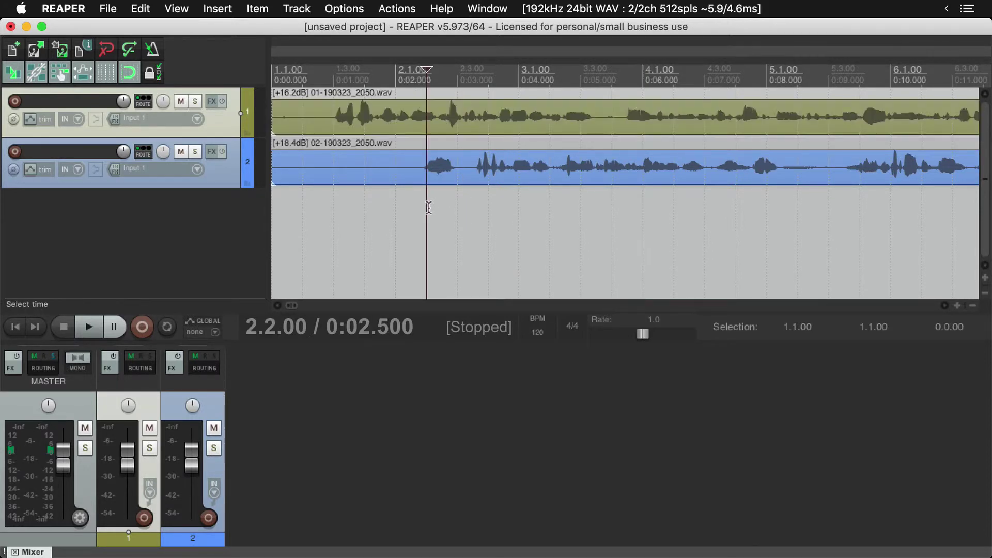
# Step: Split the track 1 item at 1.4.00, 2.3.00 and 2.4.00
pyautogui.click(366, 124)
pyautogui.click(368, 124)
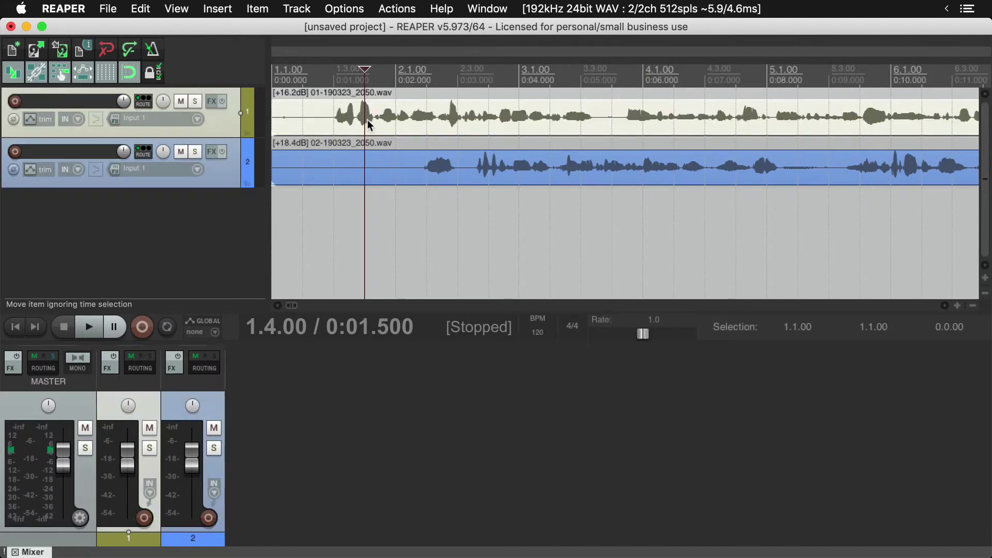
pyautogui.press('s')
pyautogui.click(494, 112)
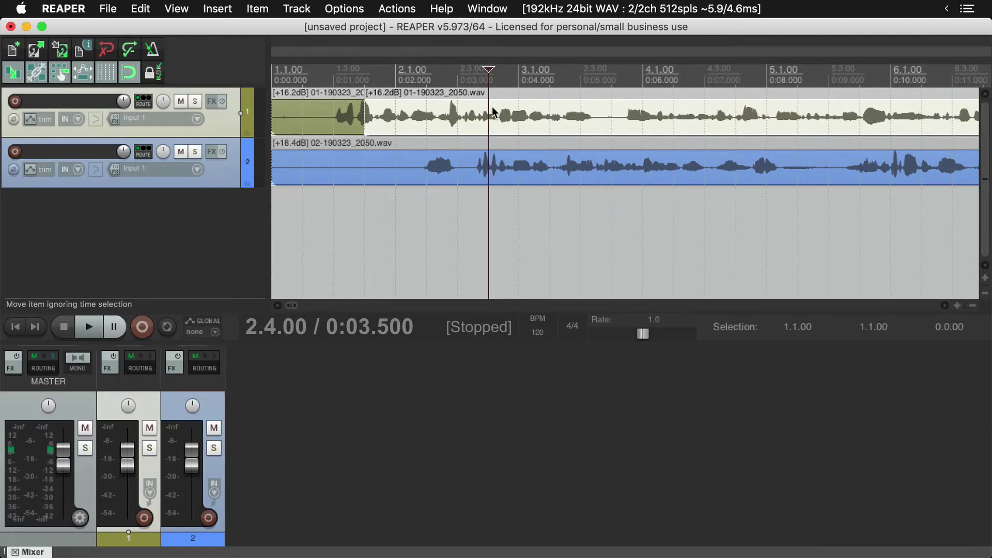
pyautogui.press('s')
pyautogui.click(436, 120)
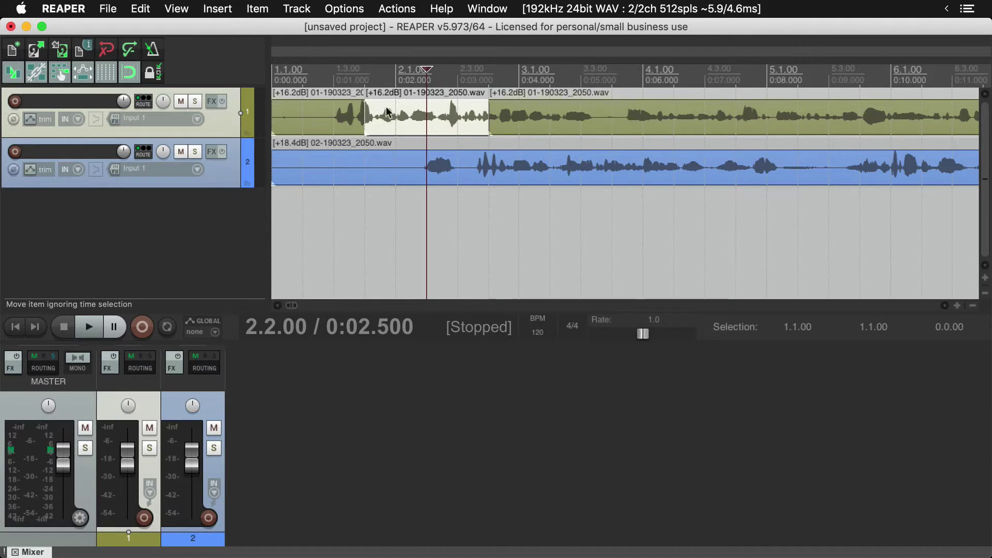
pyautogui.click(498, 124)
pyautogui.press('super+z')
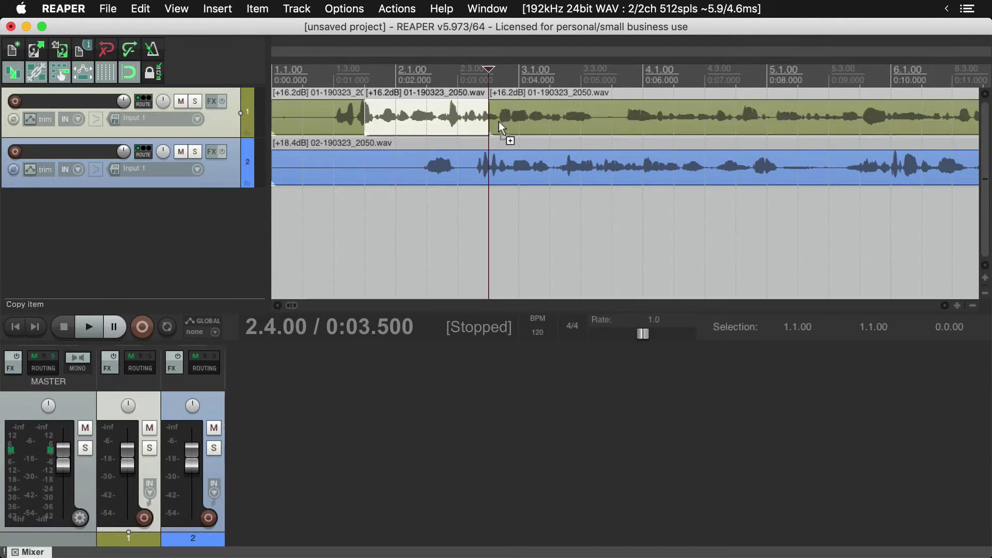
pyautogui.click(459, 116)
pyautogui.press('s')
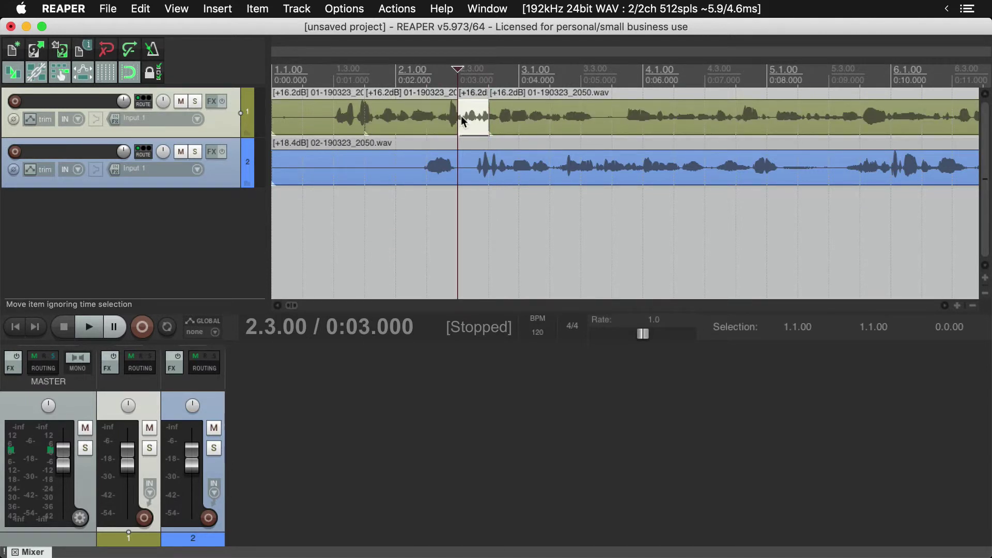
# Step: Switch ripple editing to all tracks and delete the track 1 piece between 1.4.00 and 2.3.00
pyautogui.click(407, 119)
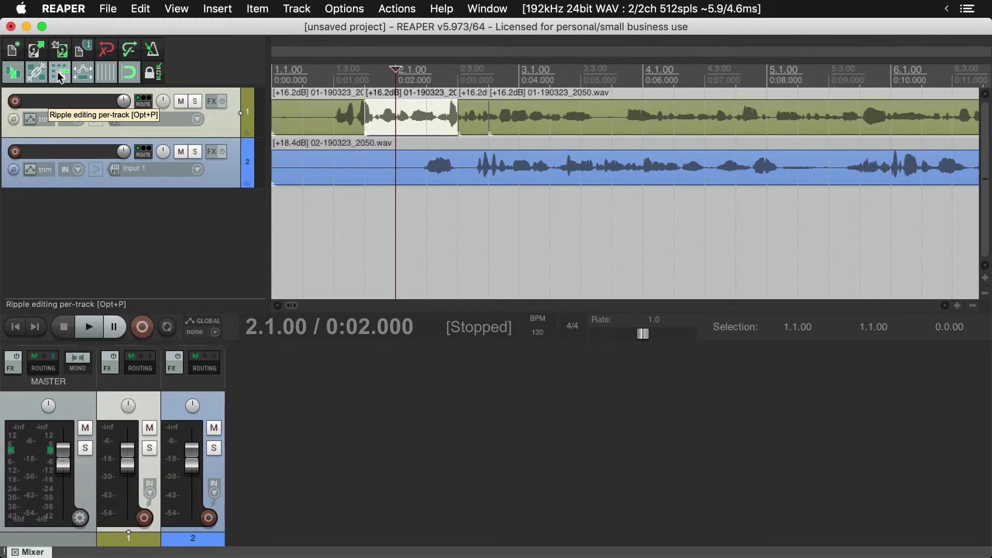
pyautogui.click(57, 71)
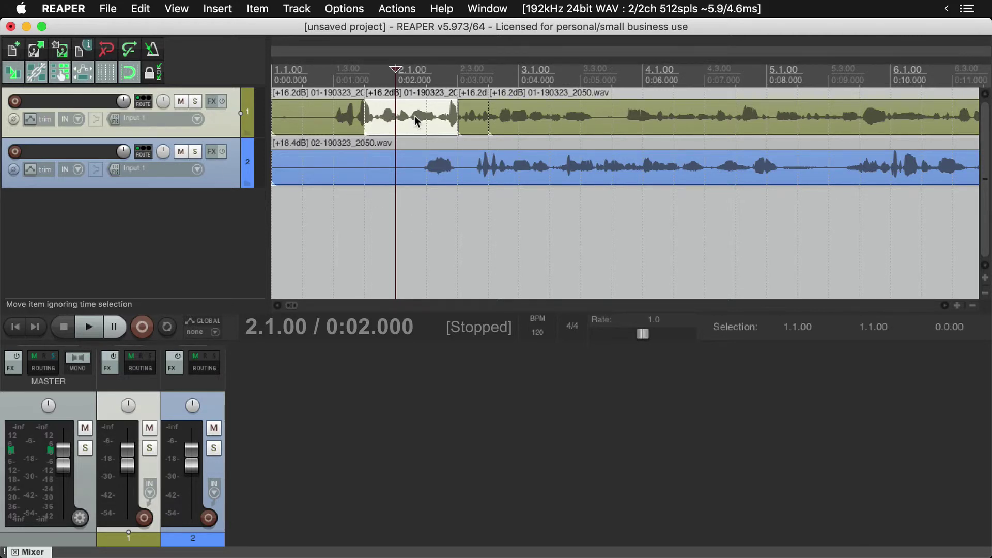
pyautogui.click(416, 168)
pyautogui.click(391, 129)
pyautogui.press('Delete')
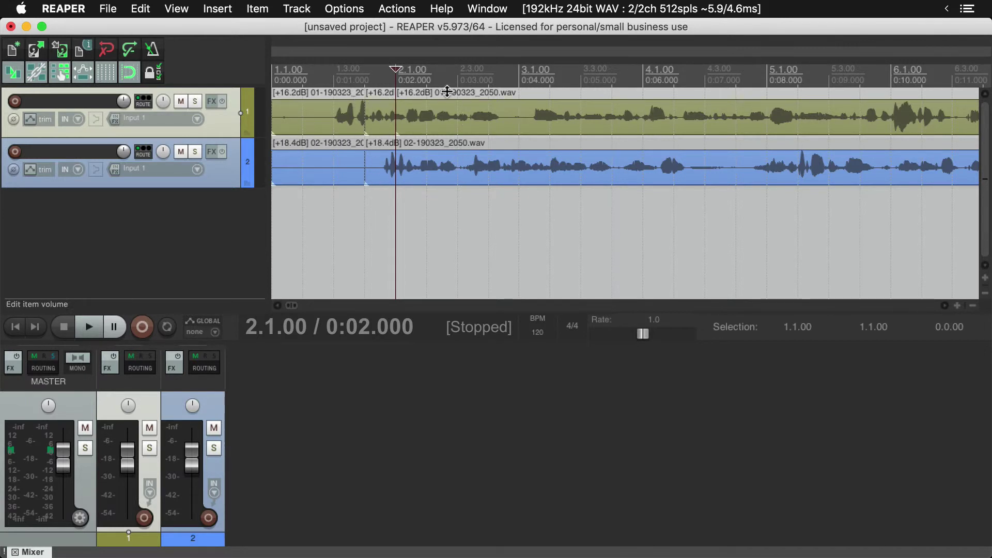
# Step: Undo the all-tracks ripple deletion, and delete the same track 1 piece again
pyautogui.hotkey('ctrl', 'z')
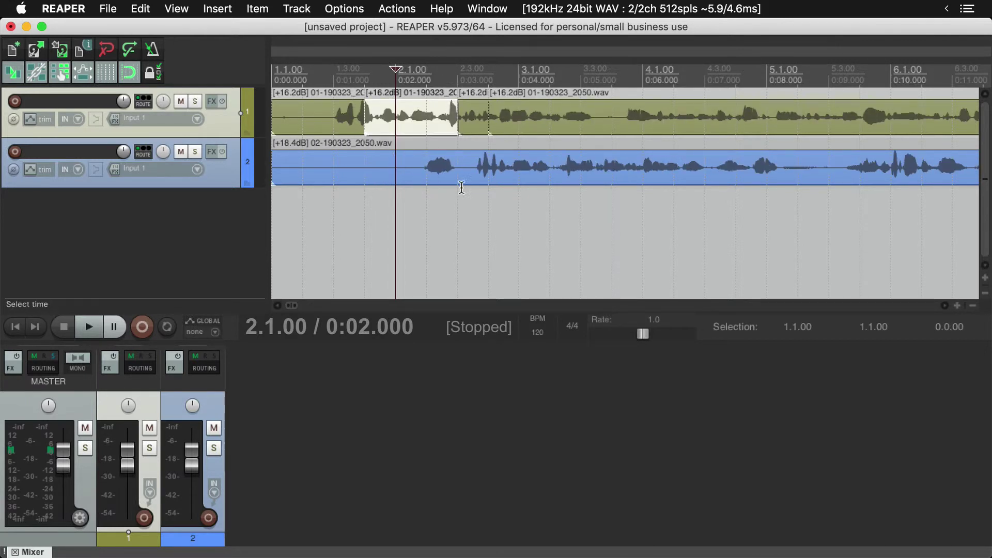
pyautogui.click(419, 116)
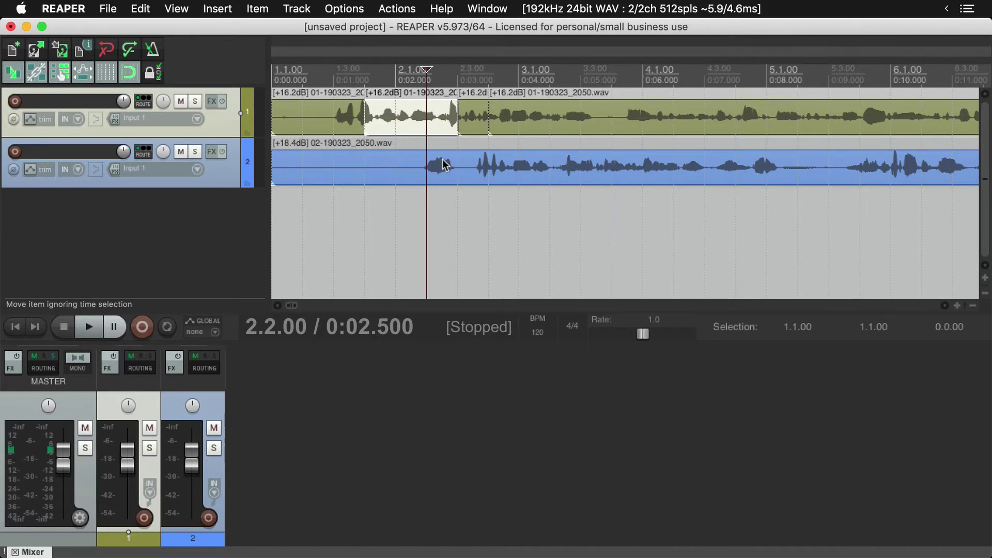
pyautogui.click(399, 125)
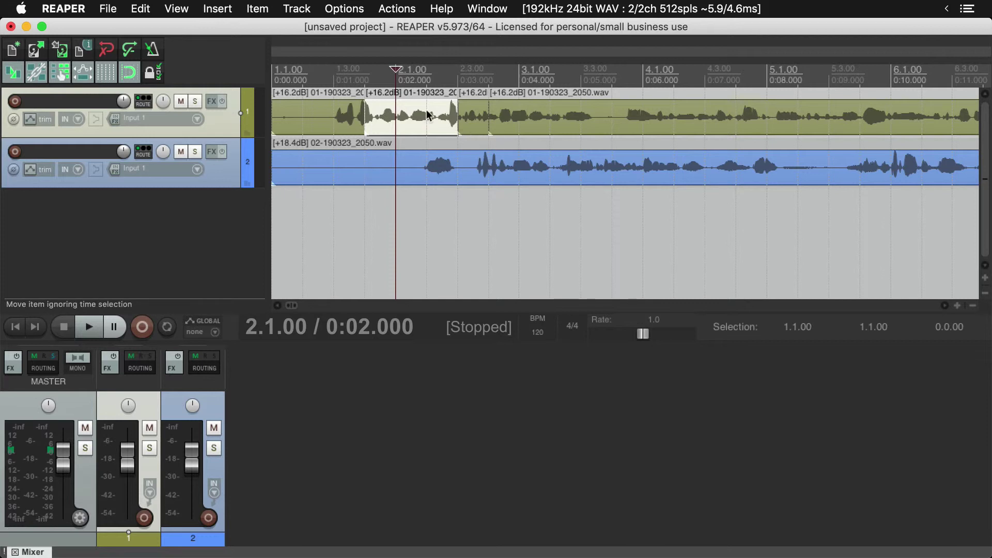
pyautogui.press('Delete')
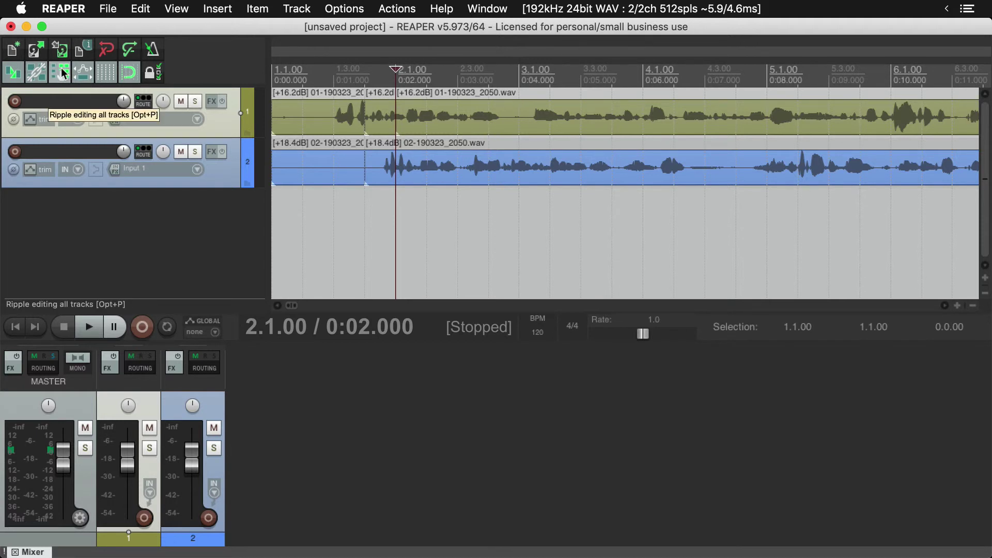
# Step: Turn ripple editing off and split the track 1 item at 2.4.00 and 3.2.00
pyautogui.click(60, 70)
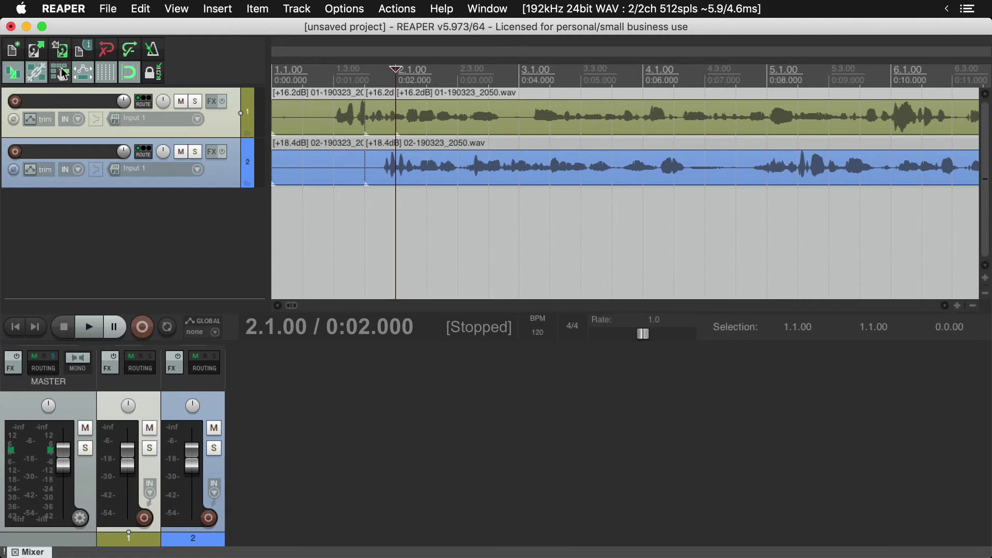
pyautogui.click(61, 68)
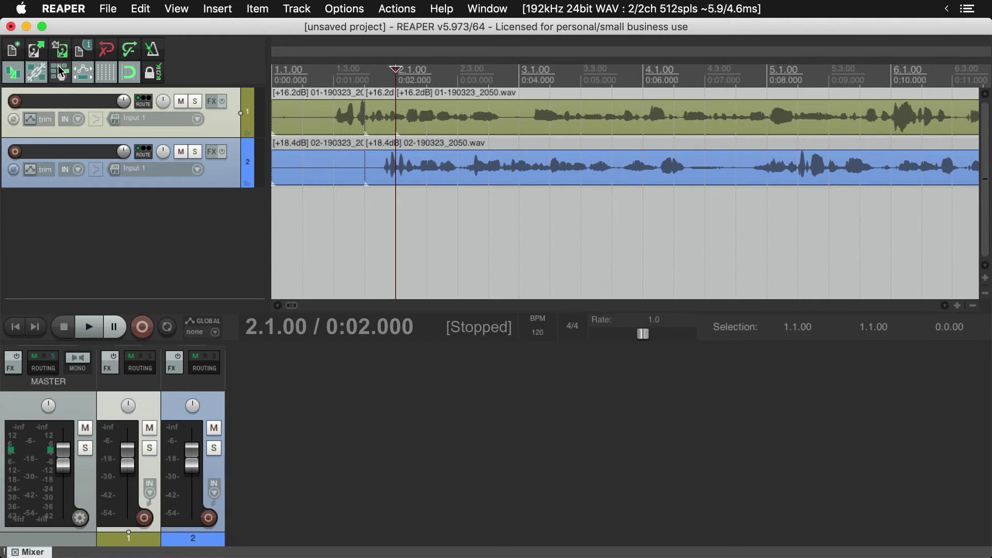
pyautogui.click(476, 129)
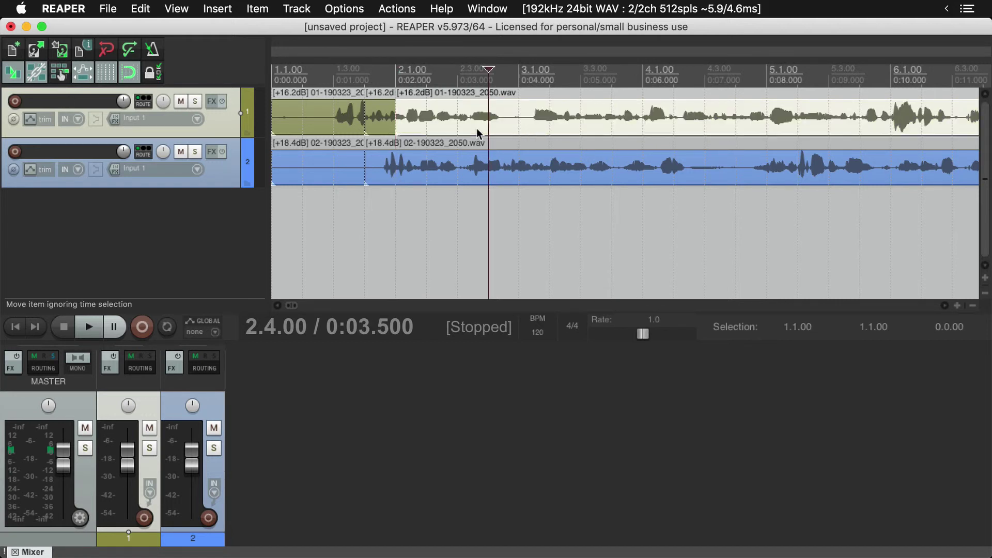
pyautogui.press('s')
pyautogui.click(550, 115)
pyautogui.press('s')
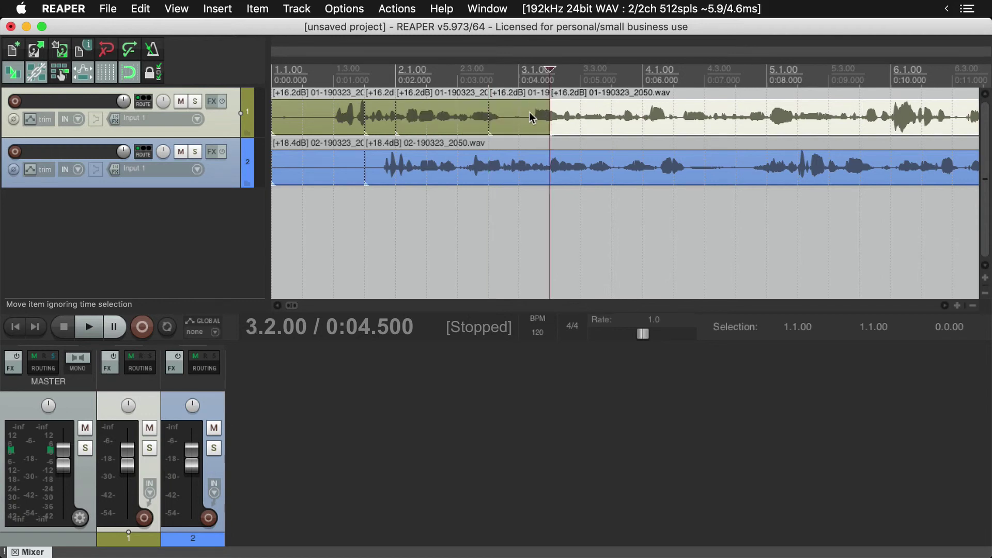
# Step: Try deleting the track 1 piece between 2.4.00 and 3.2.00 with ripple editing off, and undo each deletion
pyautogui.click(529, 112)
pyautogui.press('Delete')
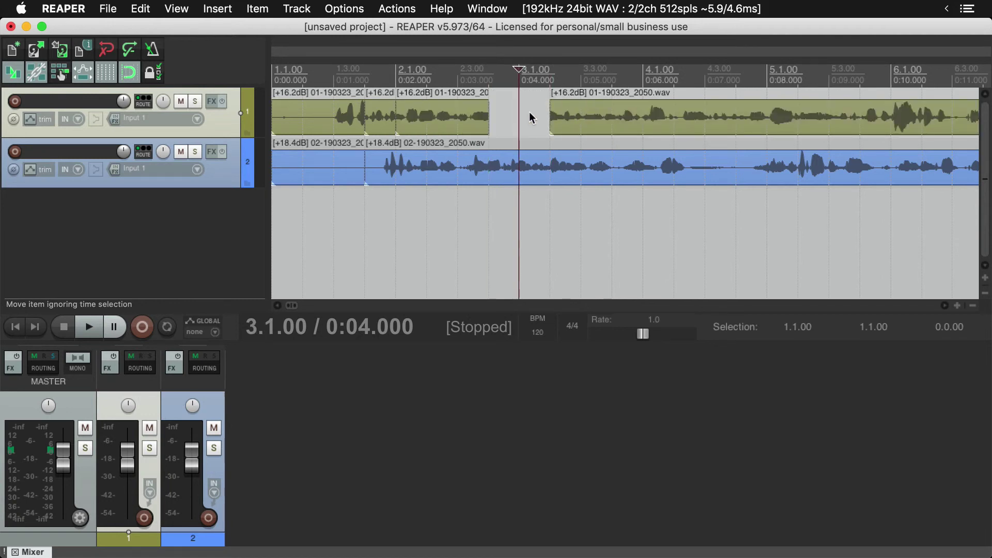
pyautogui.moveTo(597, 105); pyautogui.dragTo(601, 109)
pyautogui.press('super+z')
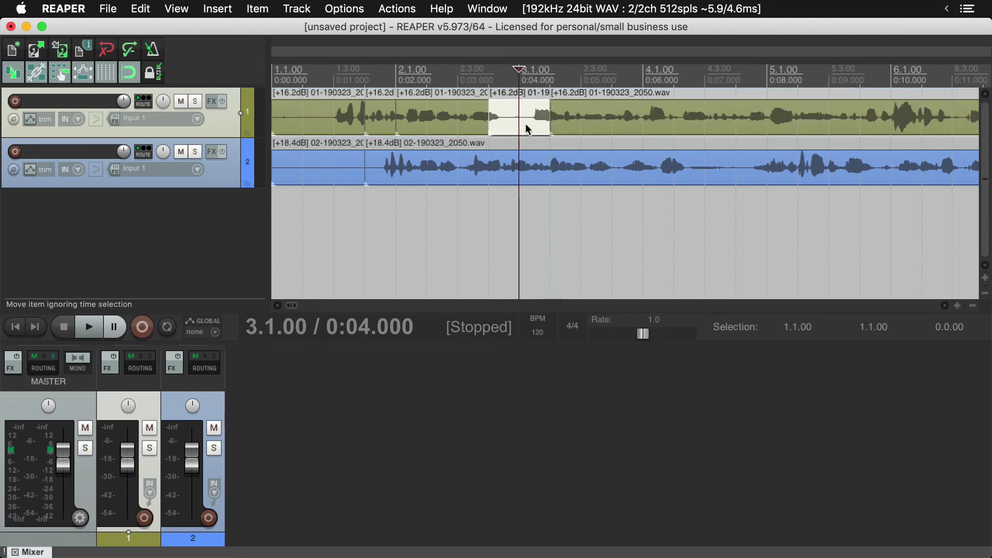
pyautogui.press('Delete')
pyautogui.press('super+z')
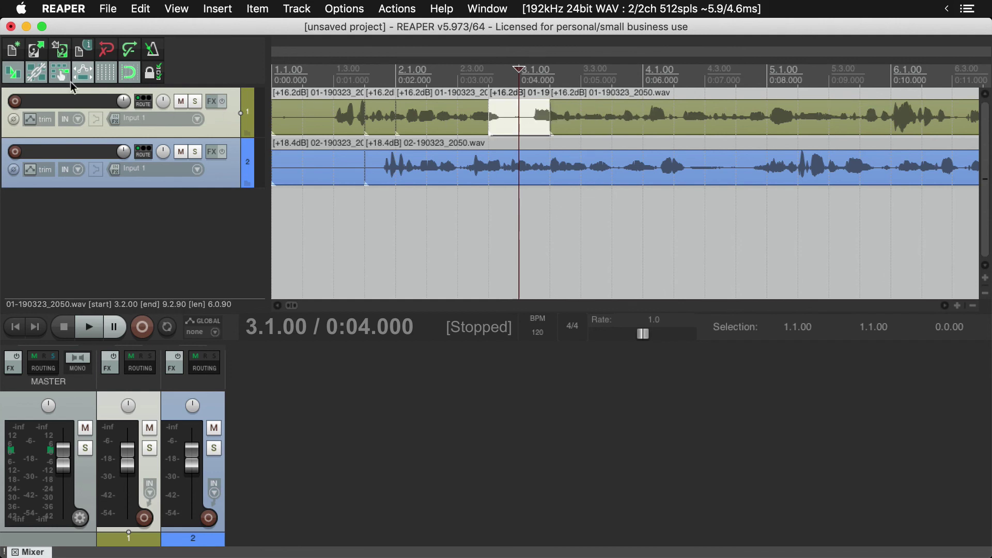